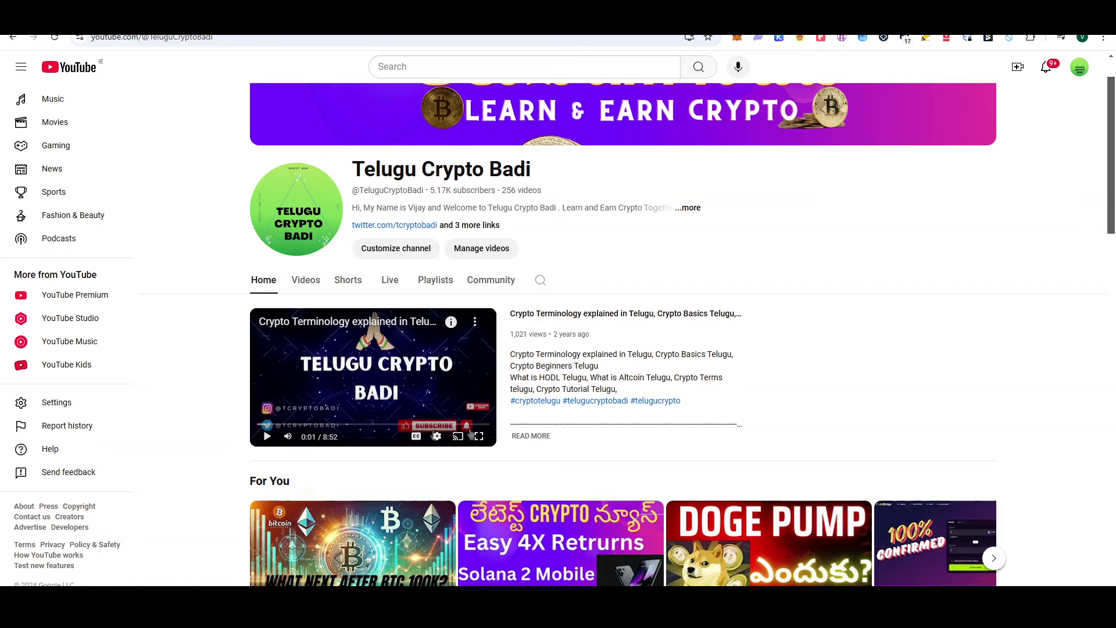
Step: Cycle through the tabs: the Sui Wallet site, the wallet welcome page, then the sui.io homepage
left_click(343, 20)
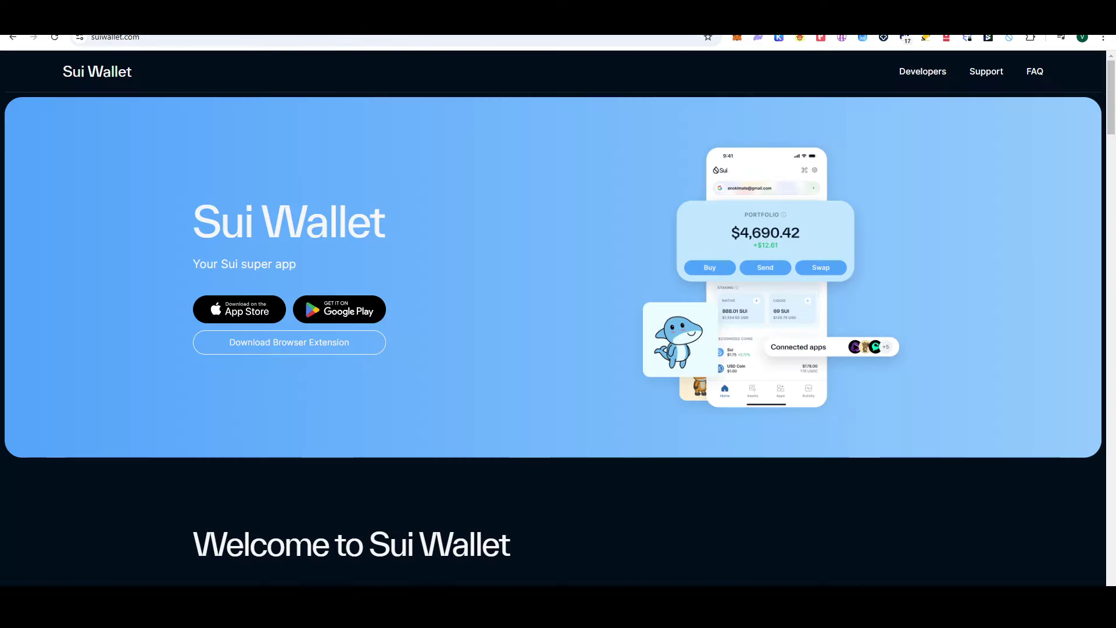
key("ctrl+Tab")
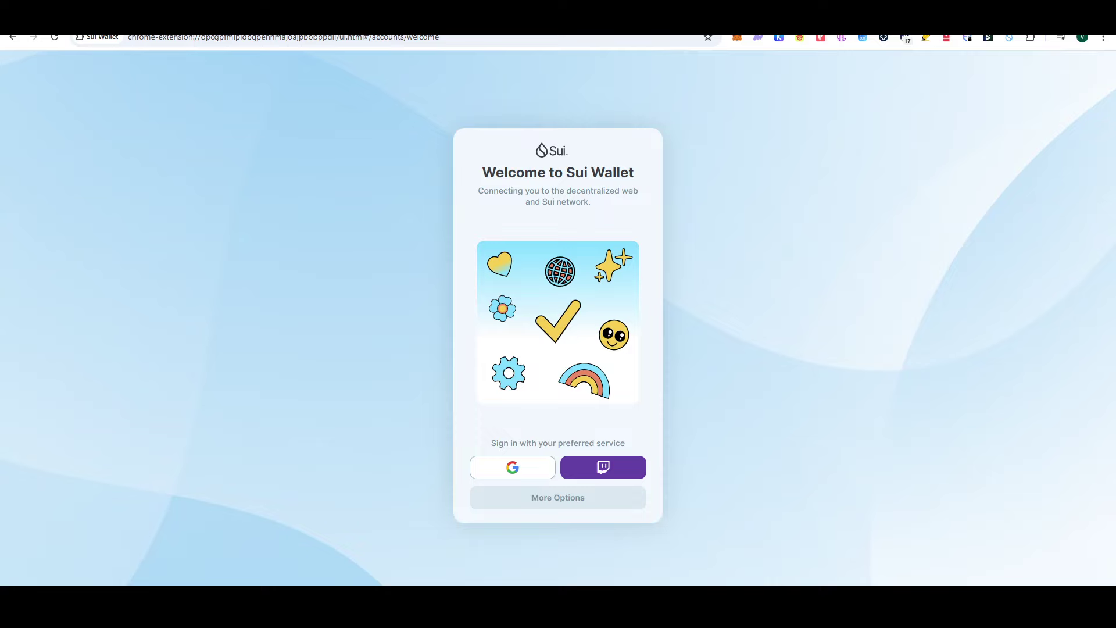
key("ctrl+Tab")
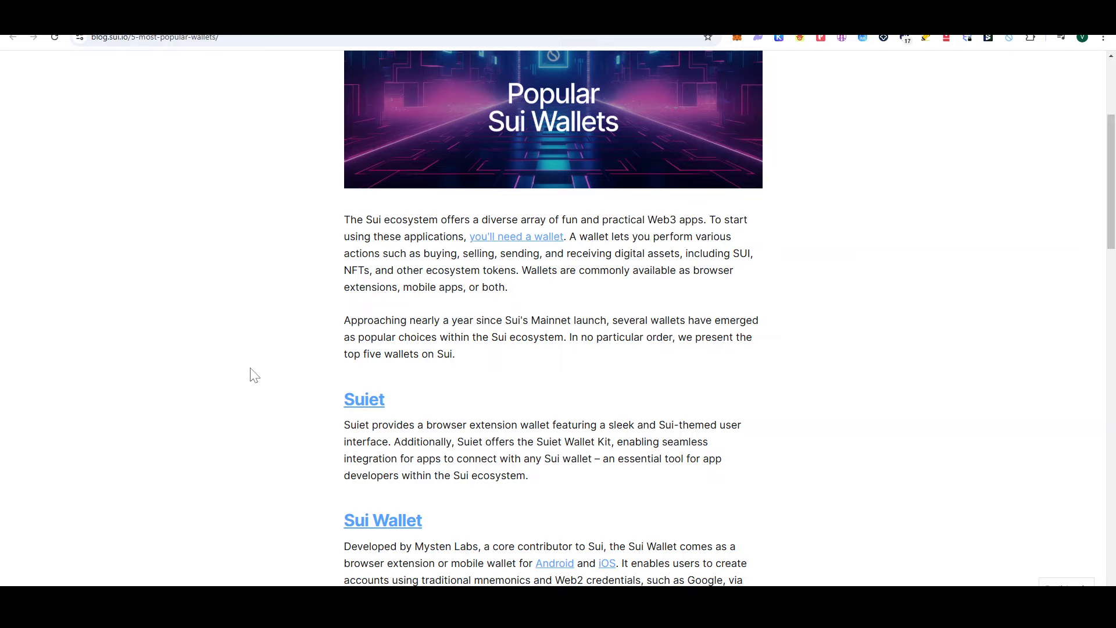
scroll(254, 375, "down", 2)
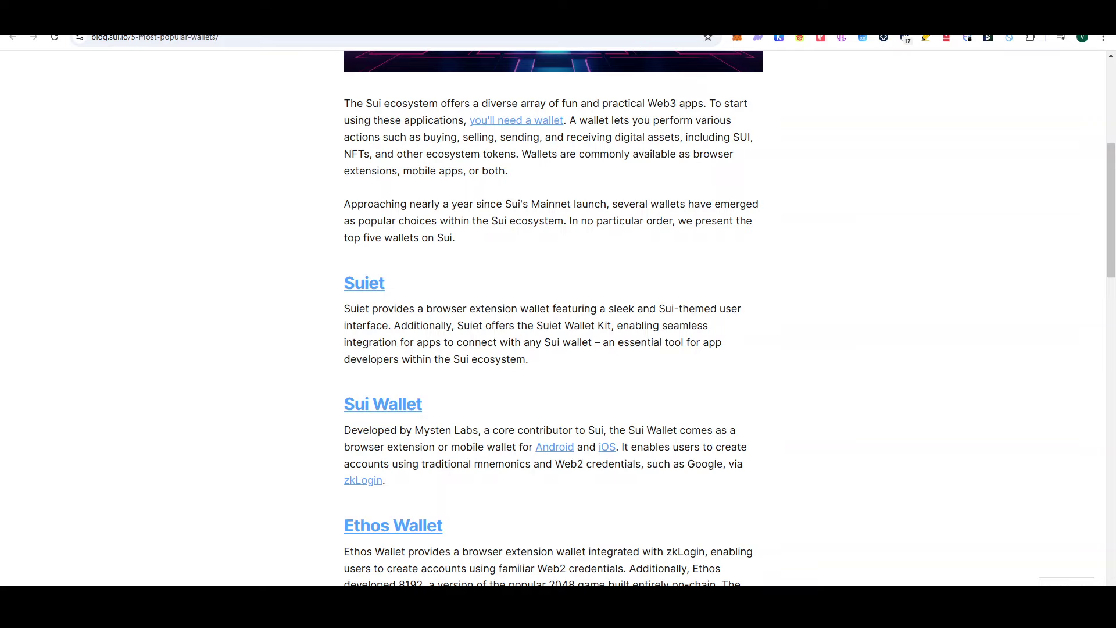
scroll(553, 318, "down", 2)
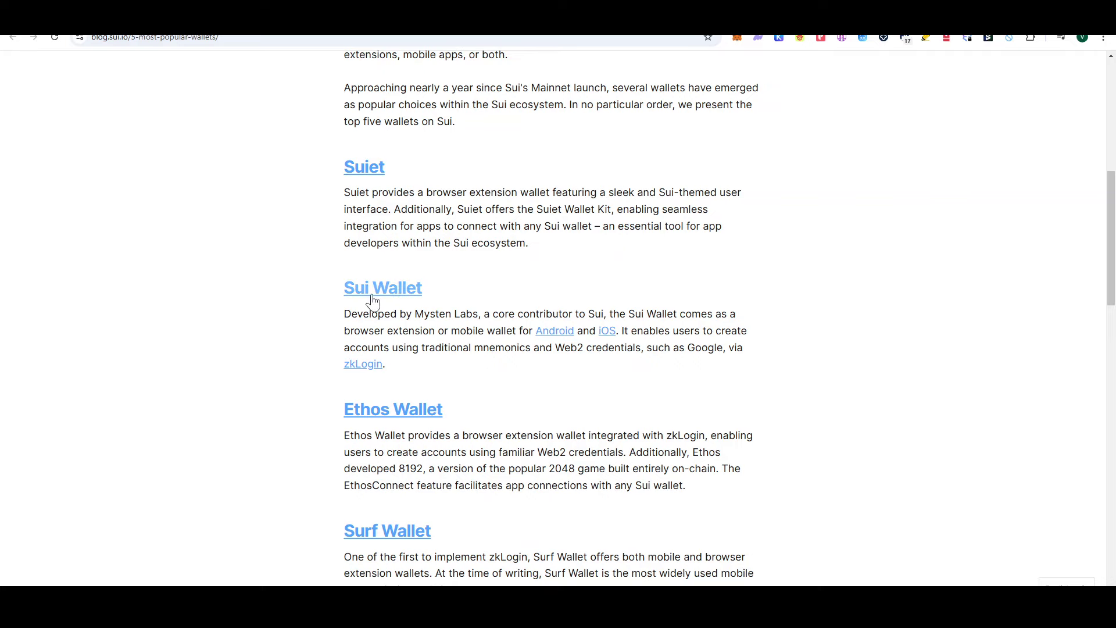
scroll(391, 401, "down", 2)
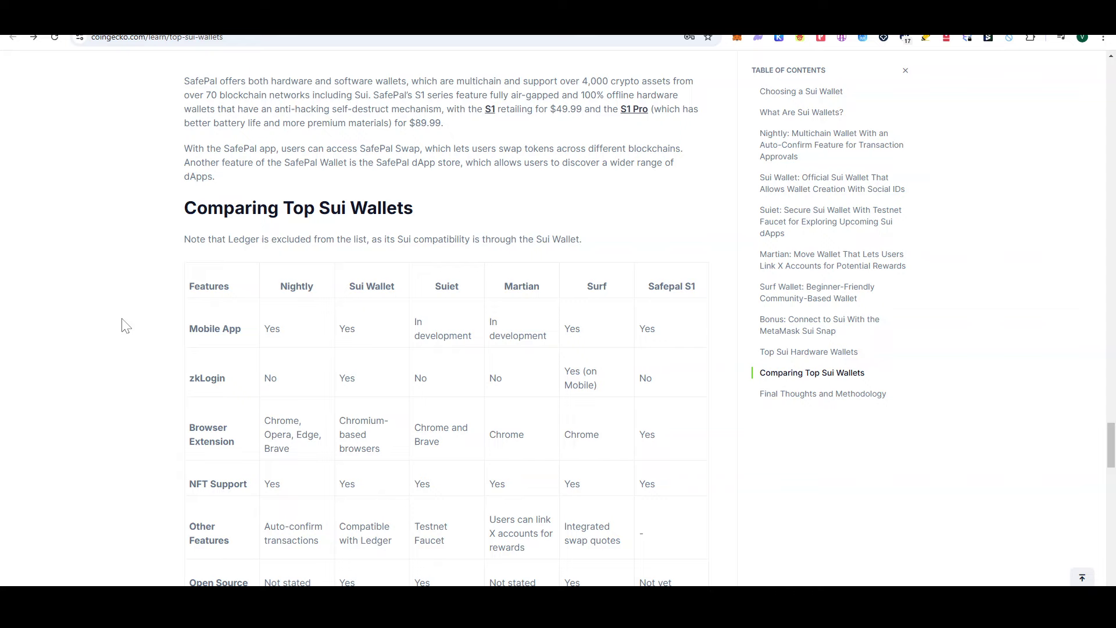
Step: Scroll the CoinGecko comparison table and highlight the Sui Wallet column and its mobile-app 'Yes'
scroll(125, 325, "down", 3)
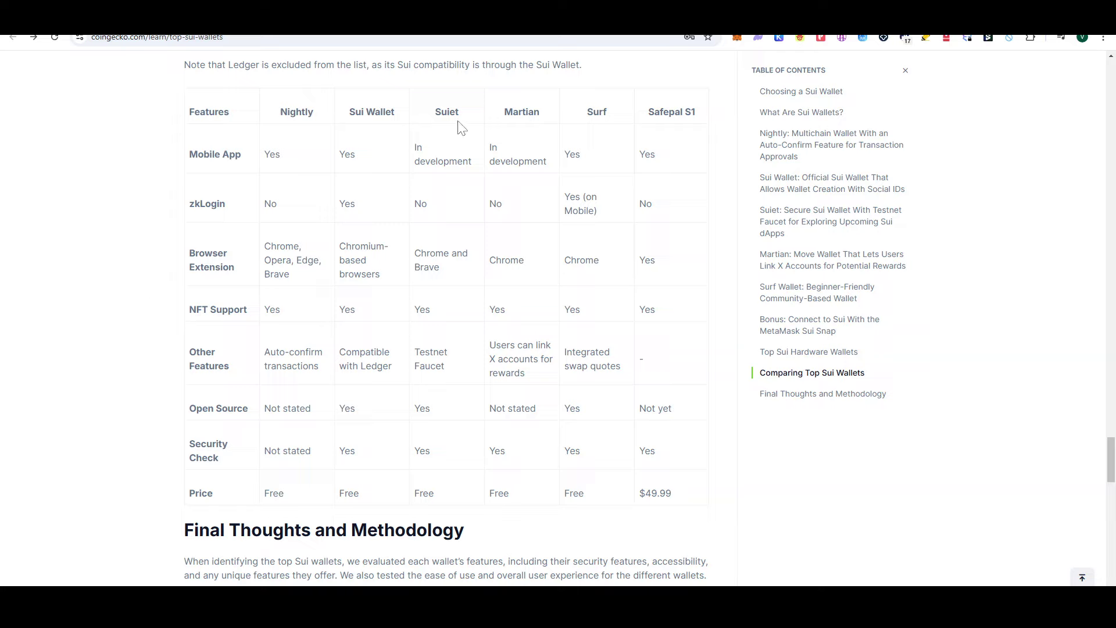
left_click_drag(397, 118, 341, 134)
left_click_drag(363, 164, 339, 155)
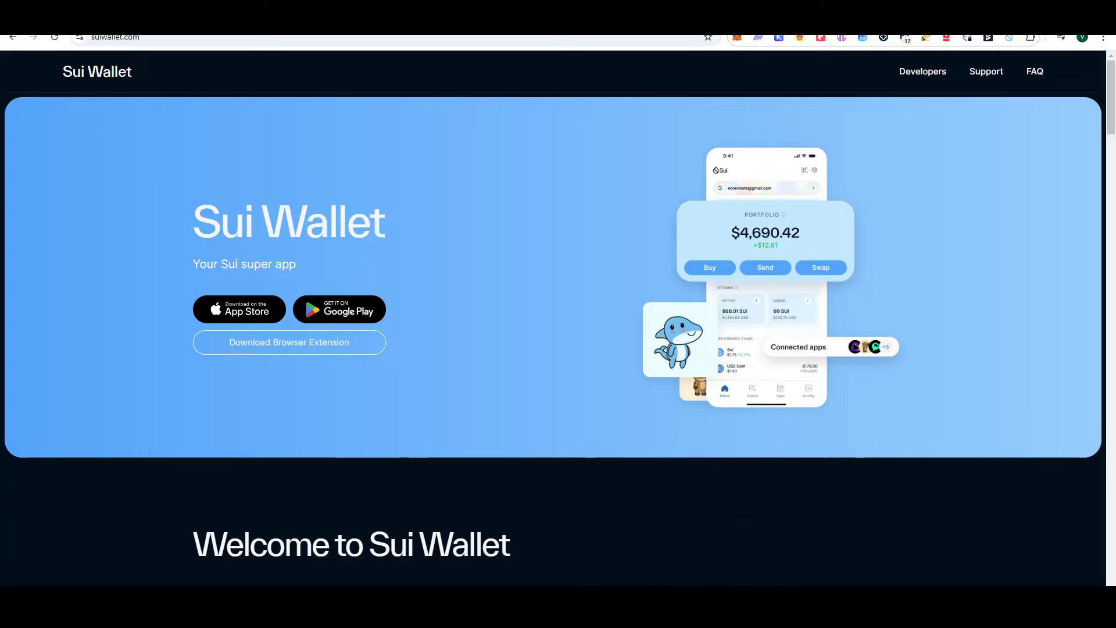
Step: Google 'sui wall' in a new tab, dismiss the cookie dialog, and open the Suiet website
left_click(704, 604)
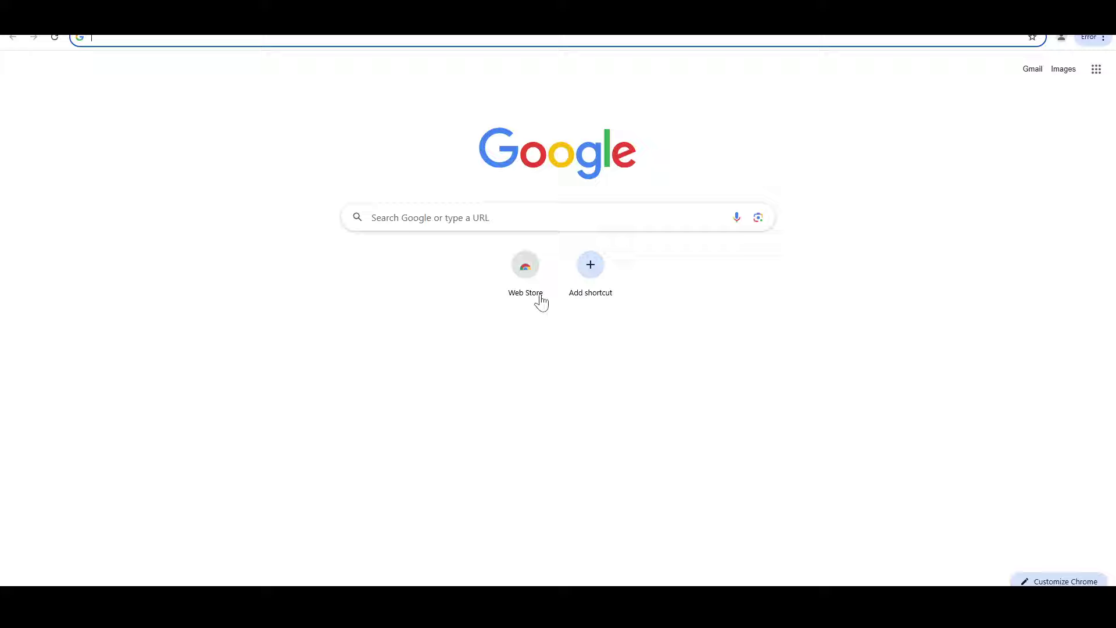
left_click(218, 48)
type("sui ")
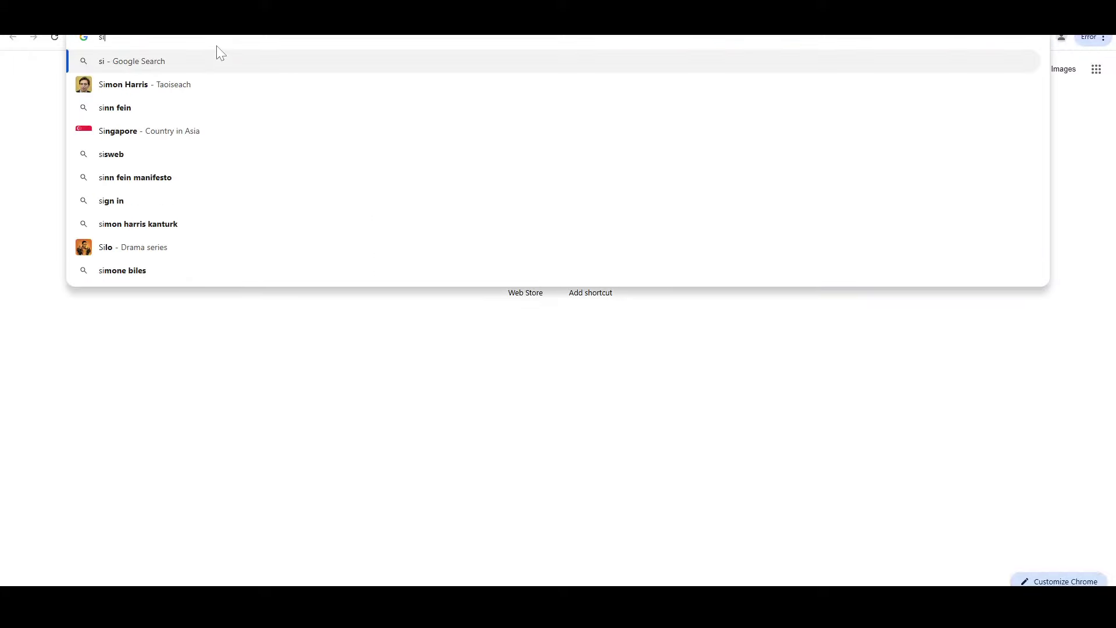
type("wall")
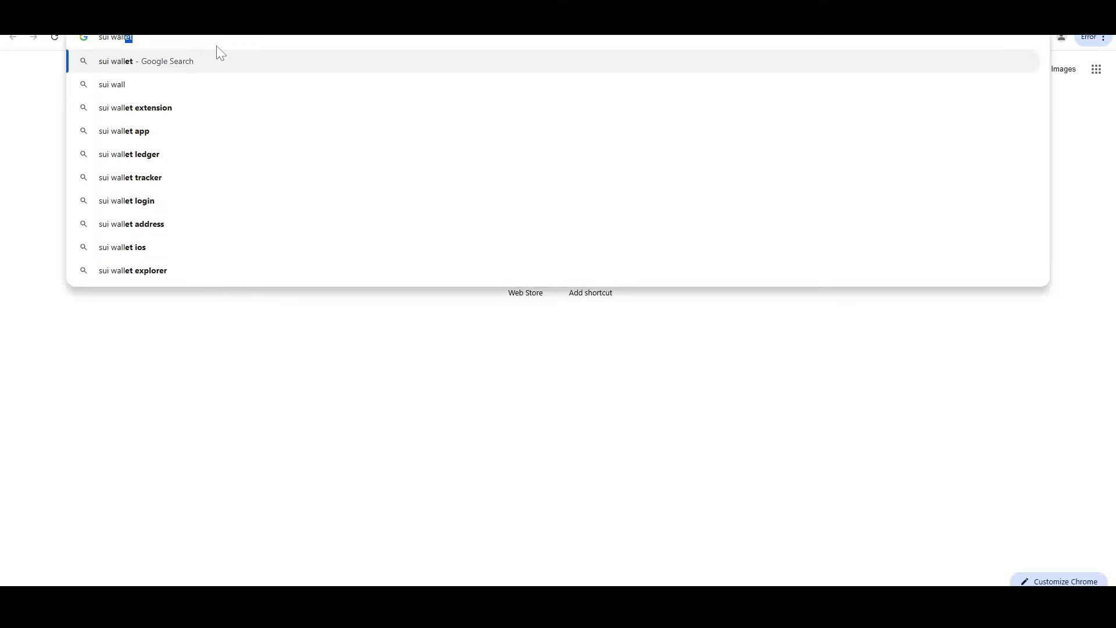
key("Down")
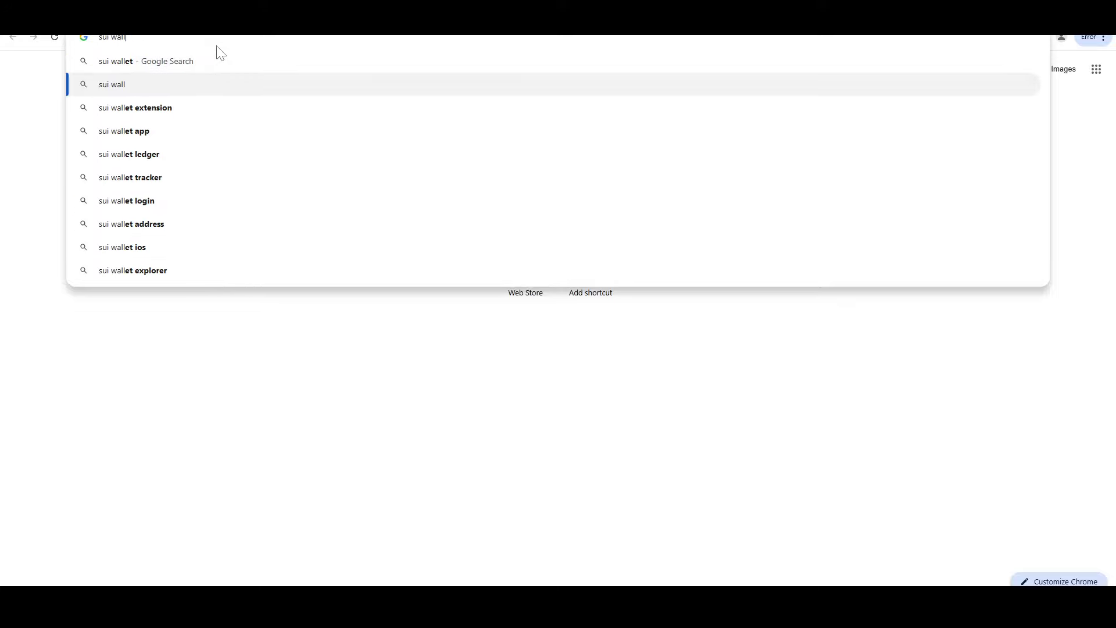
key("Return")
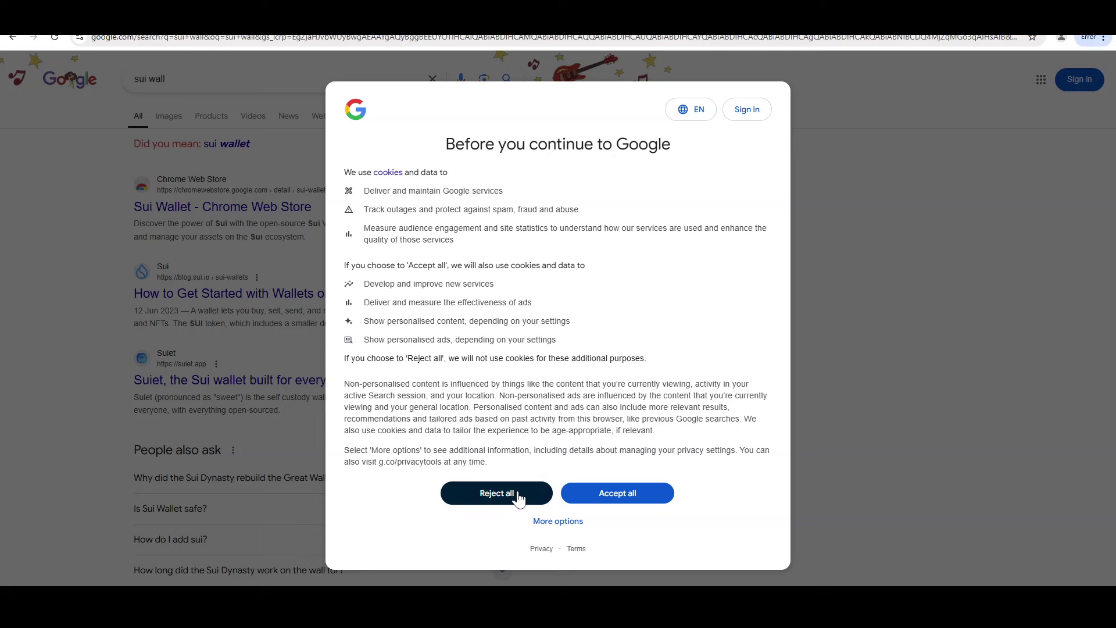
left_click(613, 503)
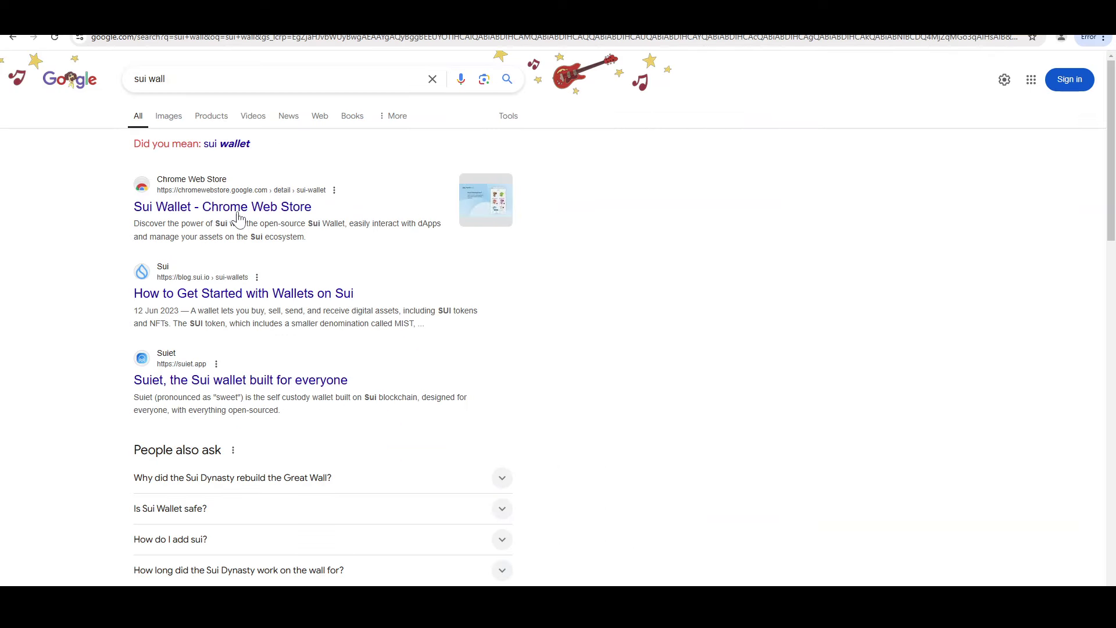
left_click(249, 383)
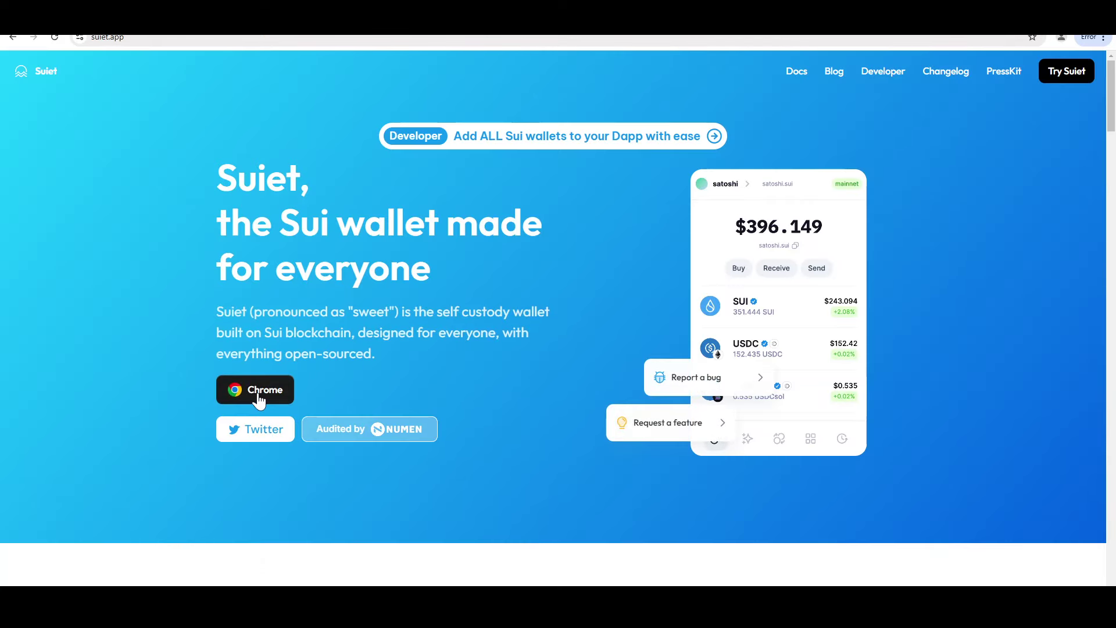
Step: Install the Suiet extension from its Chrome Web Store page
left_click(256, 393)
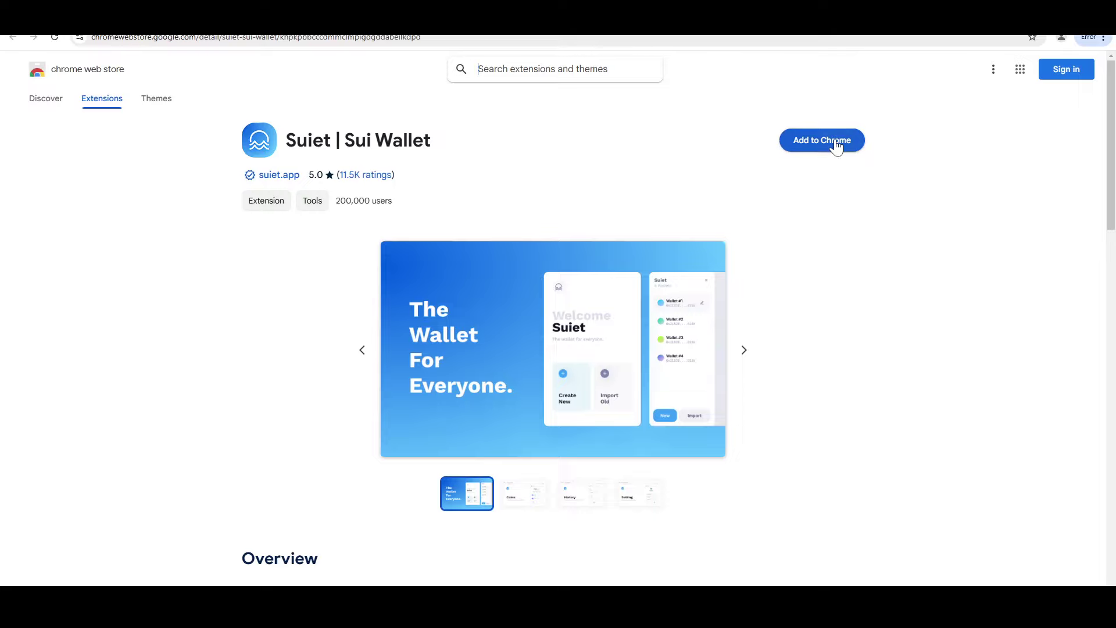
left_click(835, 141)
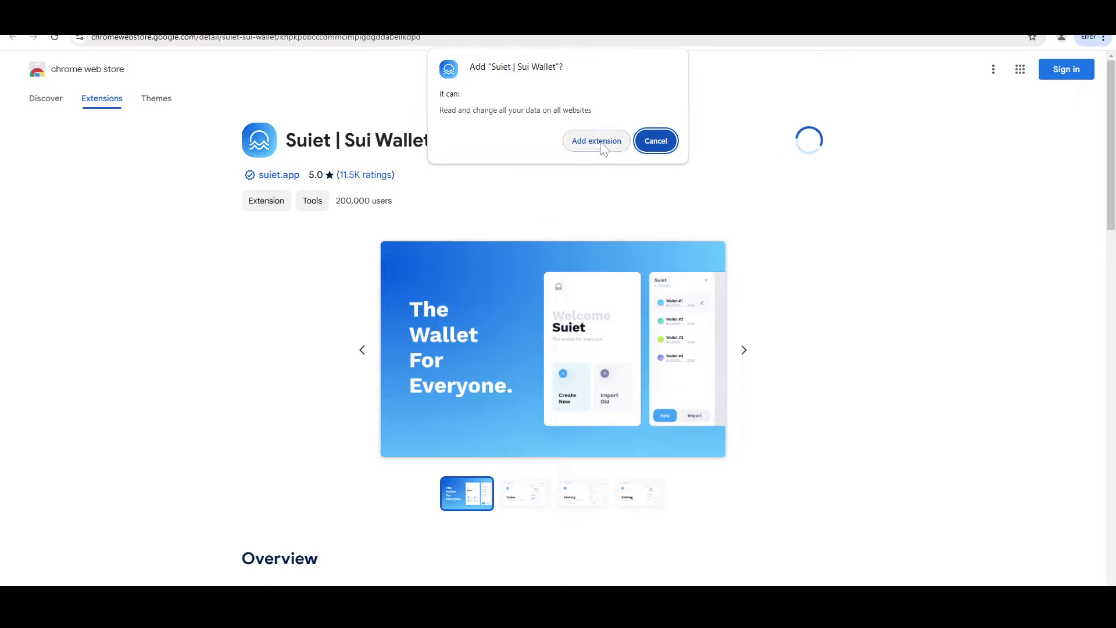
left_click(599, 143)
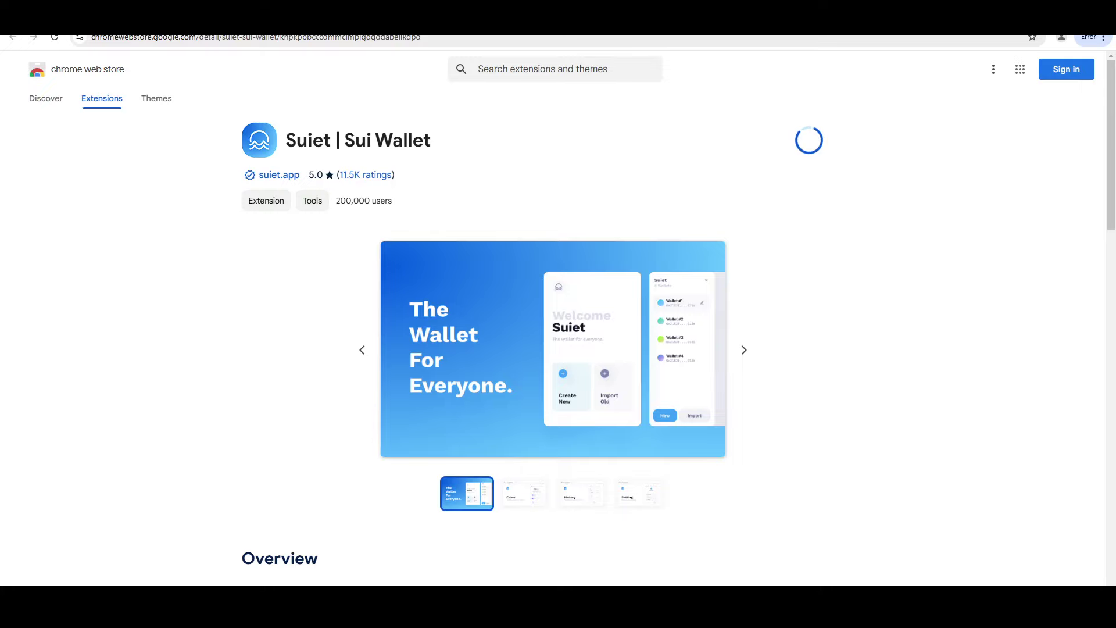
Step: Go back through the Suiet homepage to the 'sui wall' search results and scroll them
key("alt+Left")
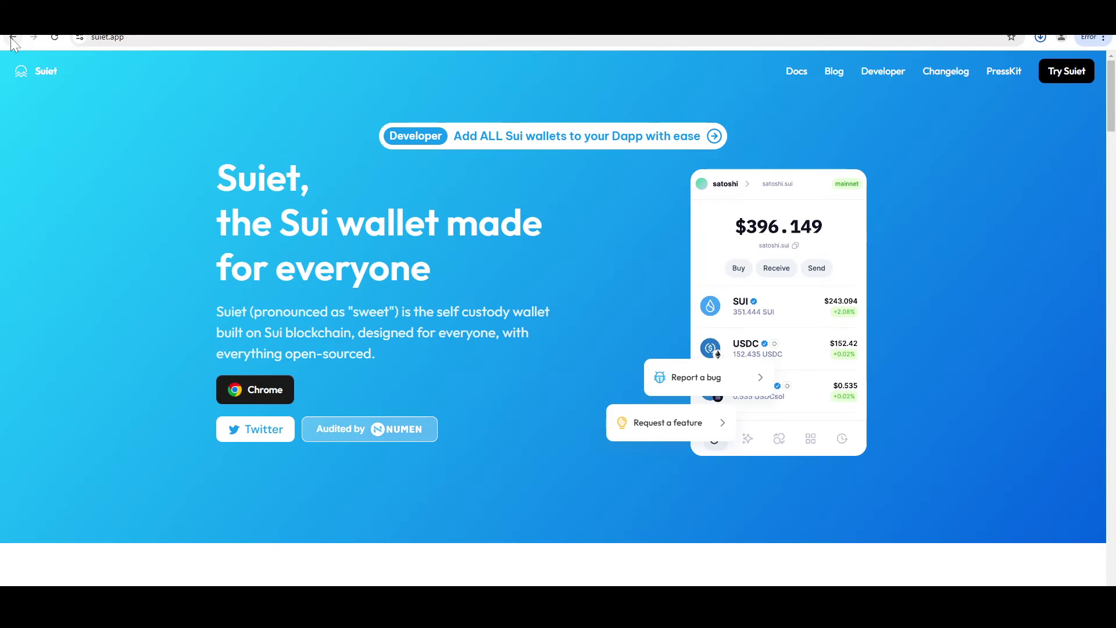
left_click(12, 38)
scroll(257, 365, "down", 9)
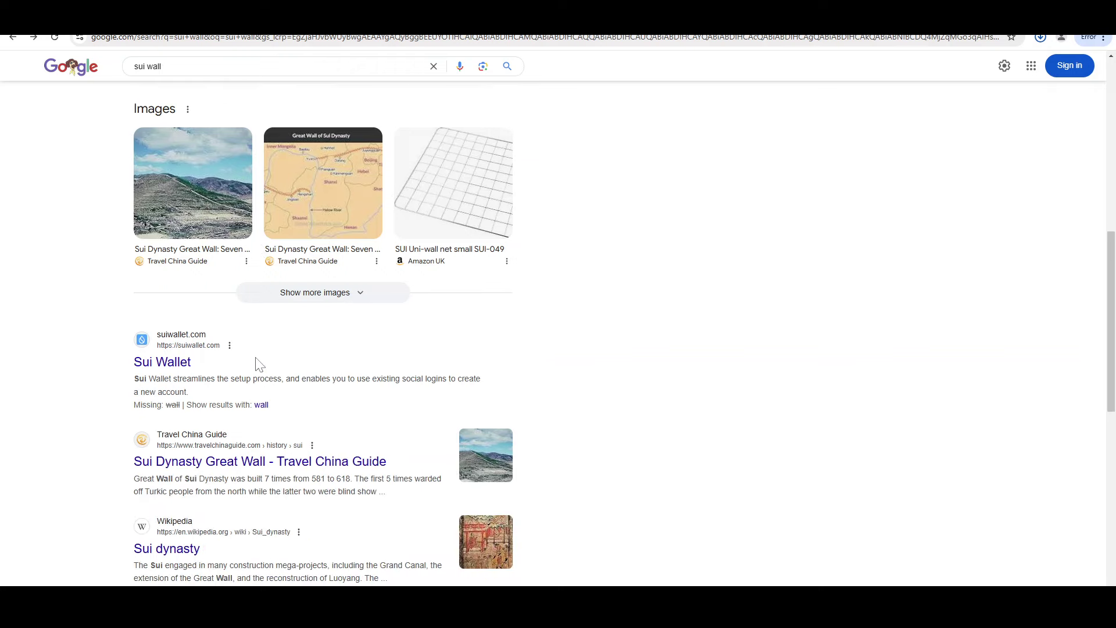
Step: Open the Sui Wallet site, go to its Web Store listing, and add the extension with its permissions
left_click(182, 362)
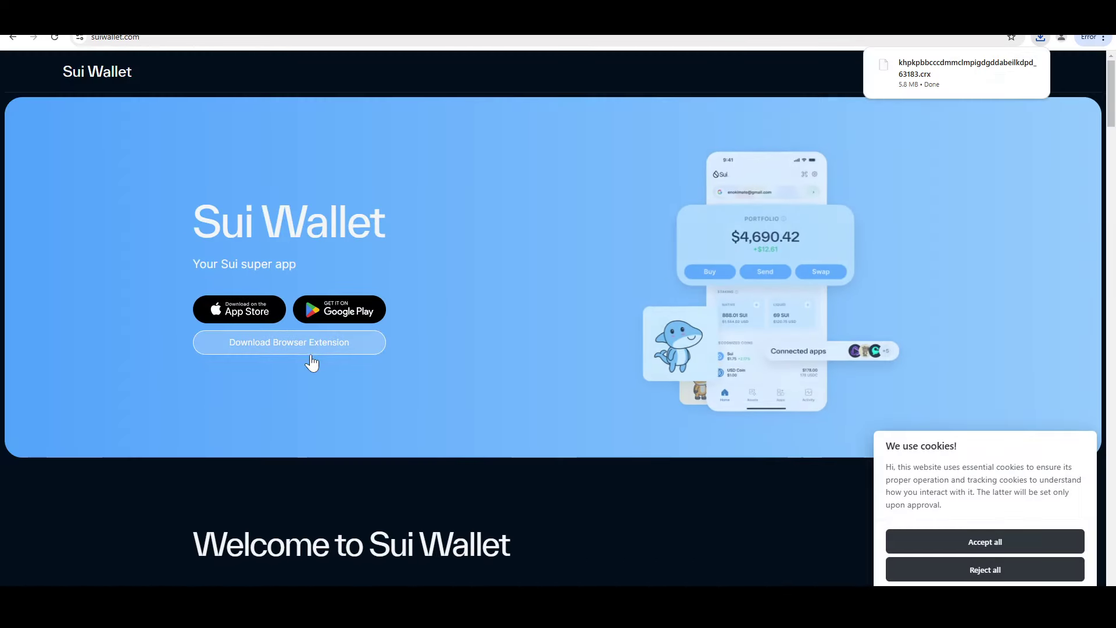
left_click(1000, 66)
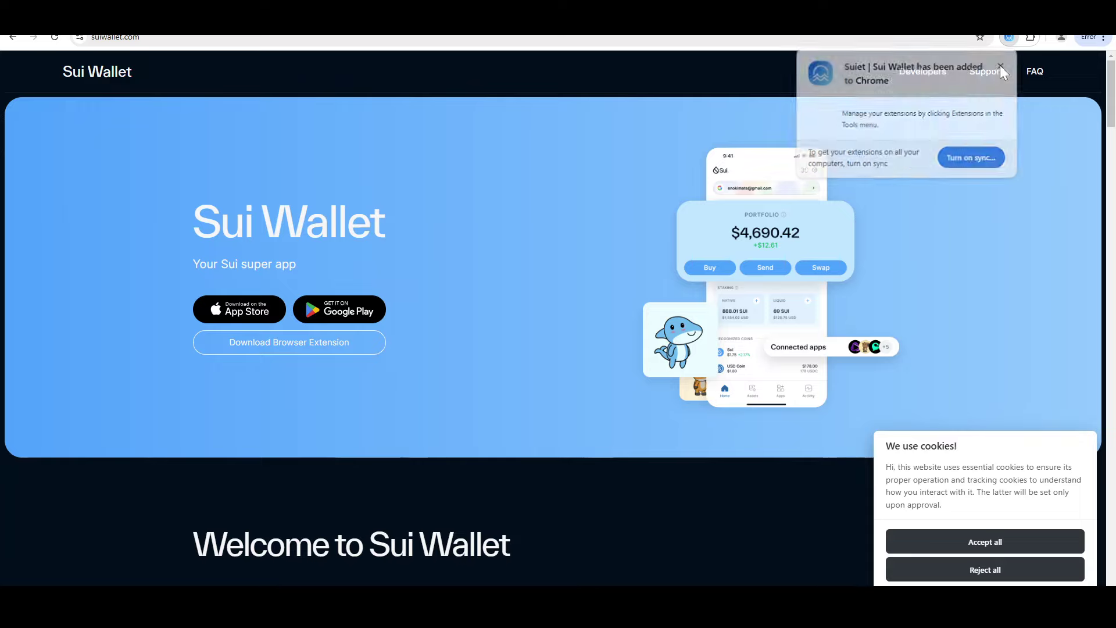
left_click(314, 349)
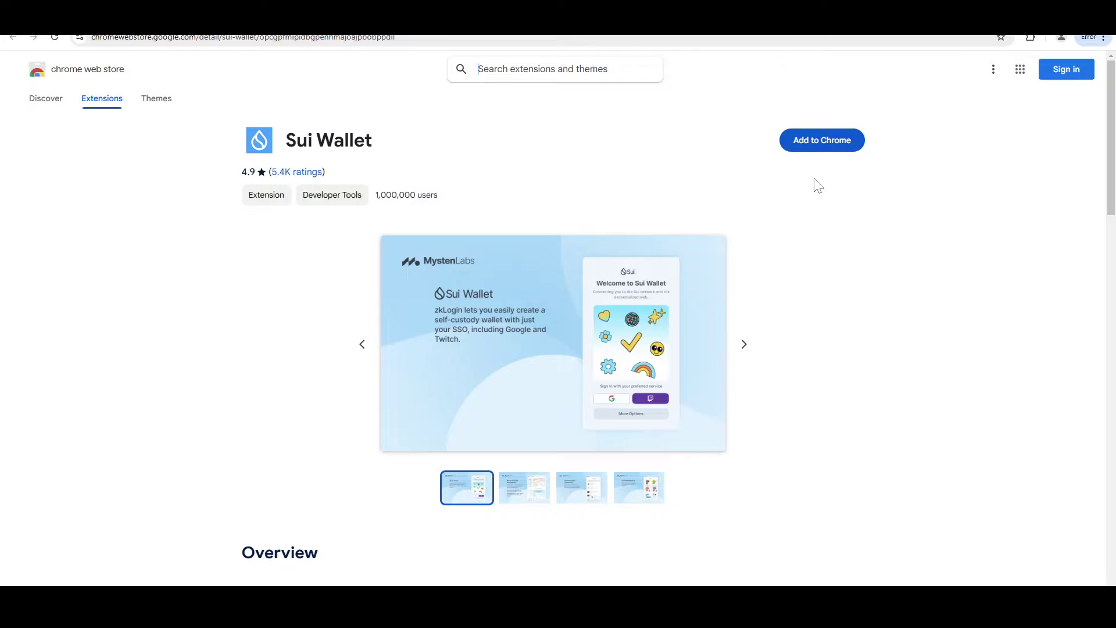
left_click(813, 145)
left_click(588, 143)
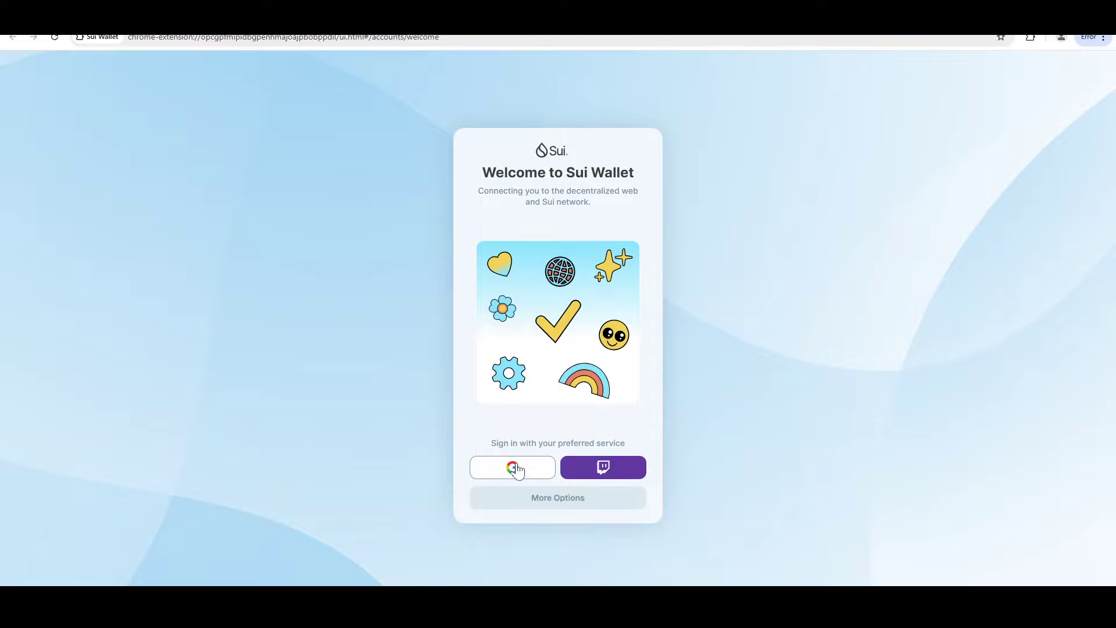
Step: Look at the More Options account choices, close them, and choose Google sign-in on the welcome card
left_click(565, 504)
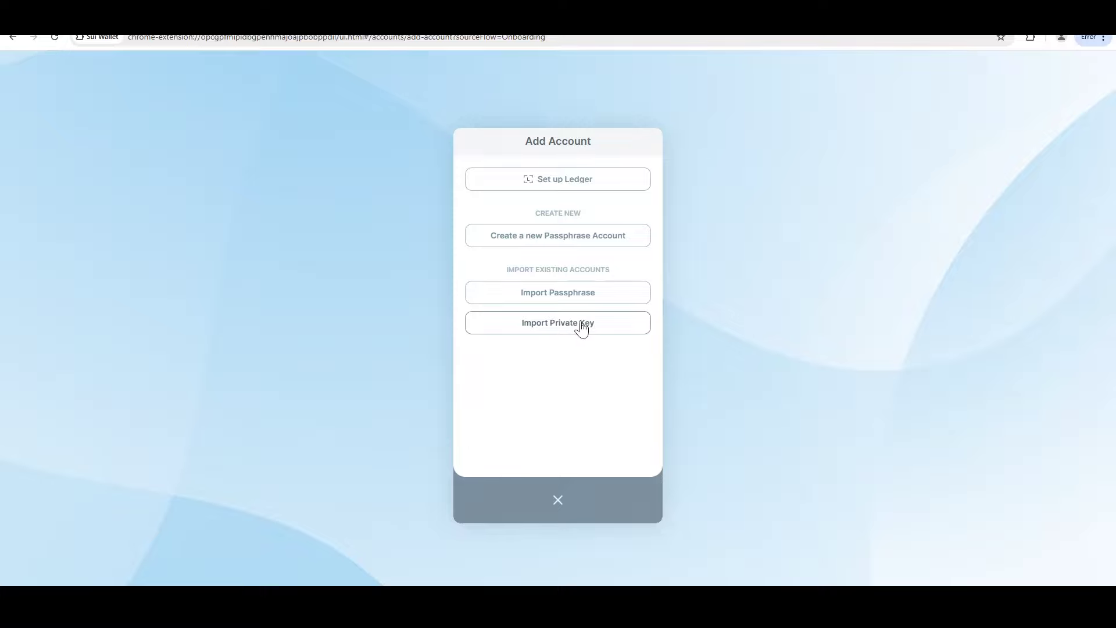
left_click(558, 501)
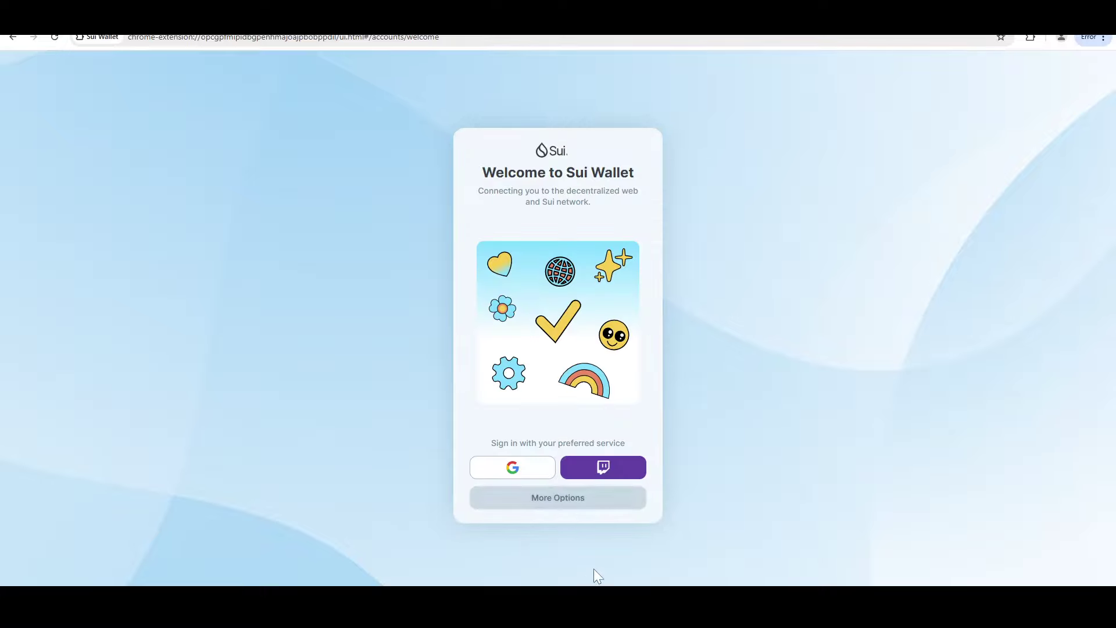
left_click(513, 472)
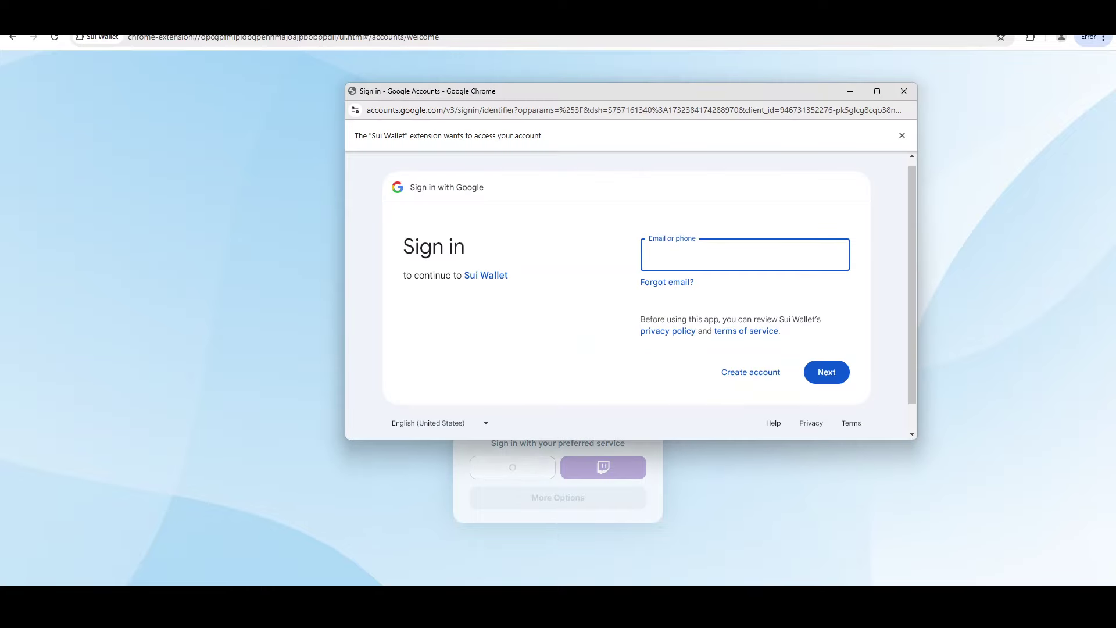
Step: Enter the Google account's e-mail address and password to complete the sign-in
left_click(837, 385)
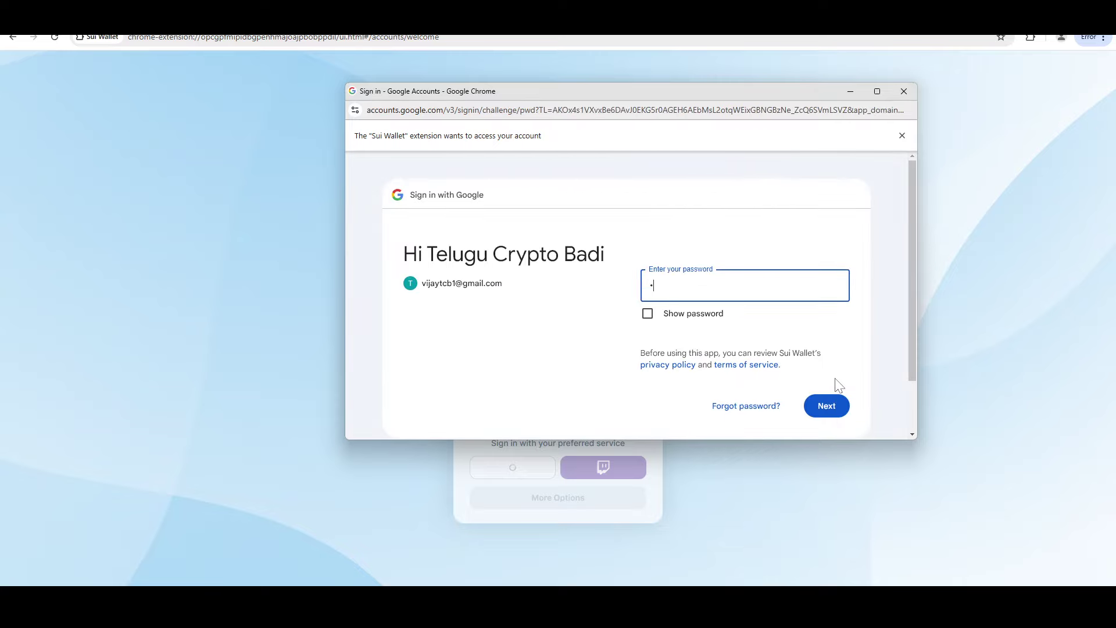
type("****")
left_click(837, 416)
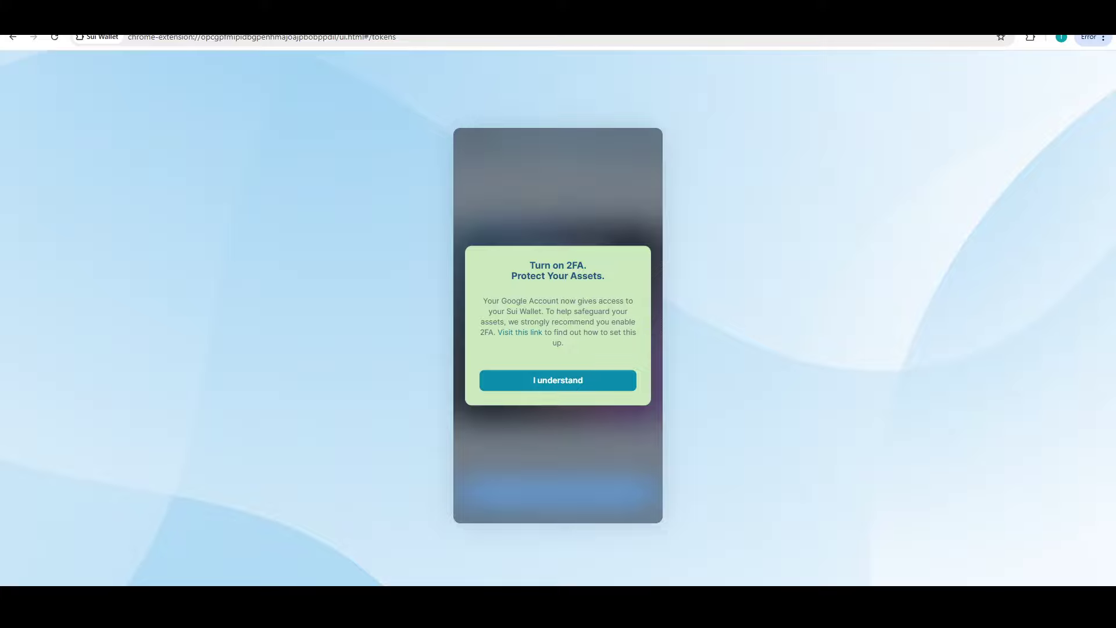
Step: Dismiss the 2FA notice and Typus promotion, go Home, copy the address, and view it in the explorer
left_click(556, 382)
left_click(558, 156)
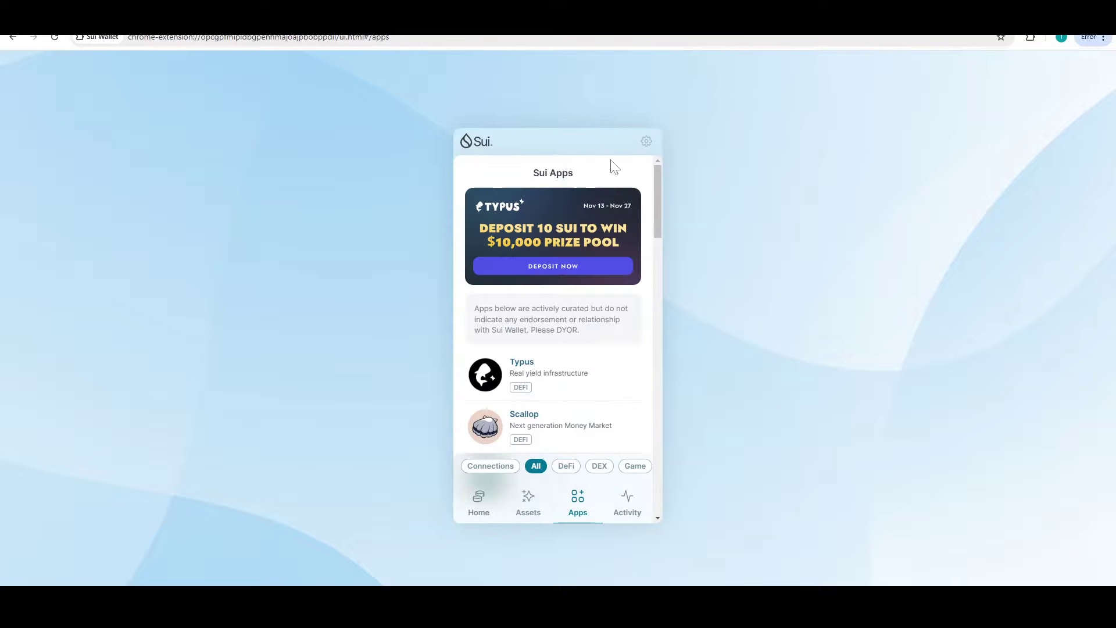
left_click(479, 513)
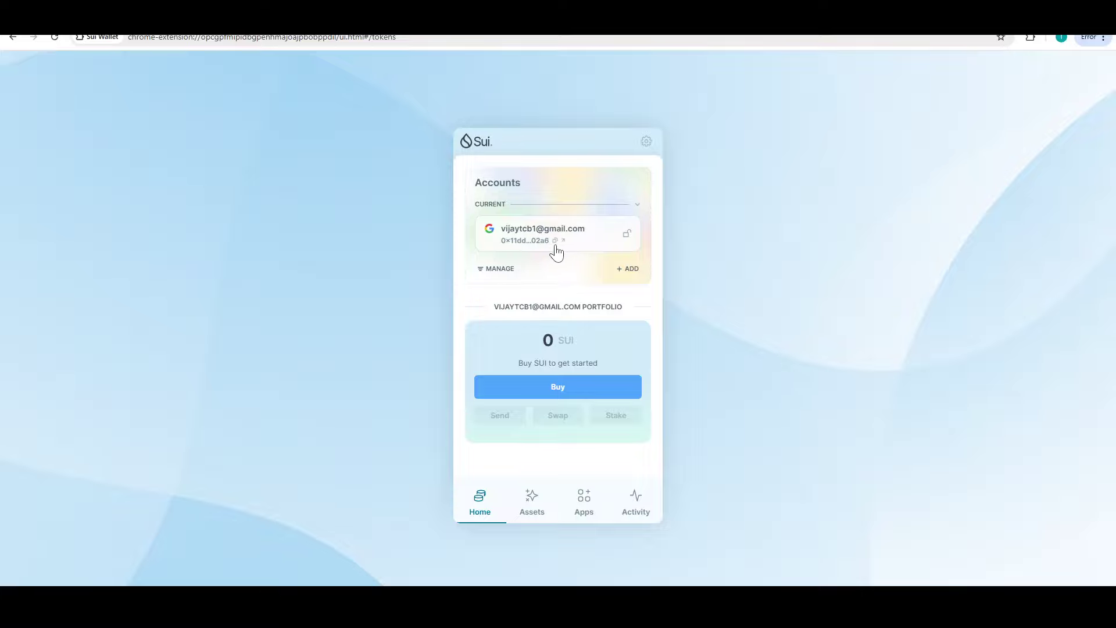
left_click(555, 241)
left_click(564, 241)
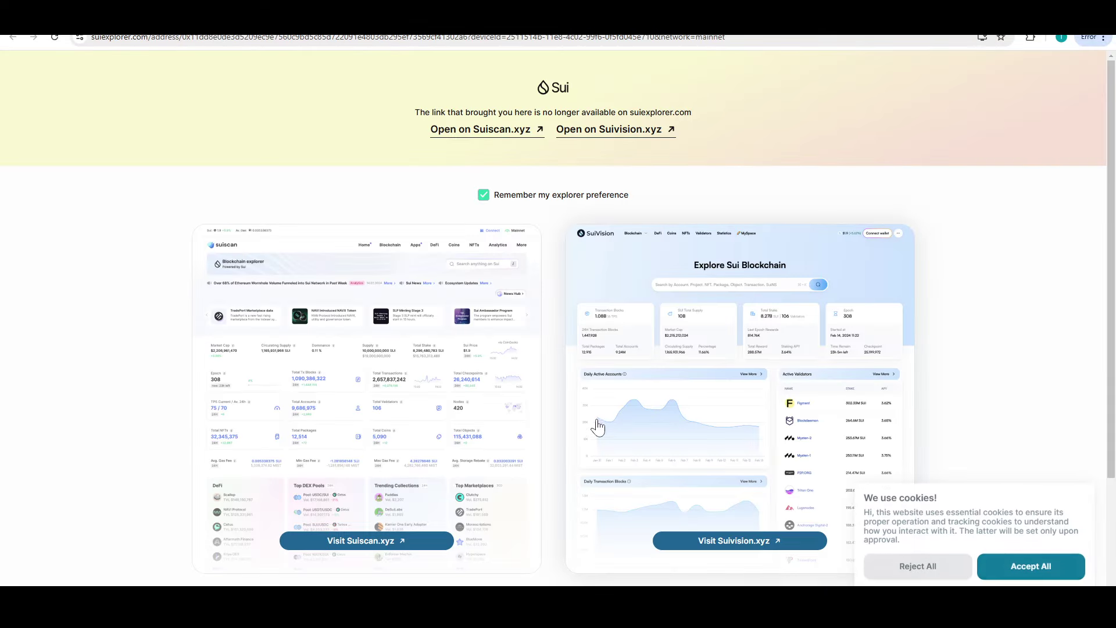
Step: Open the account on Suiscan, check the 0 SUI balance and Portfolio tab, then switch back to the wallet
left_click(472, 133)
key("ctrl+w")
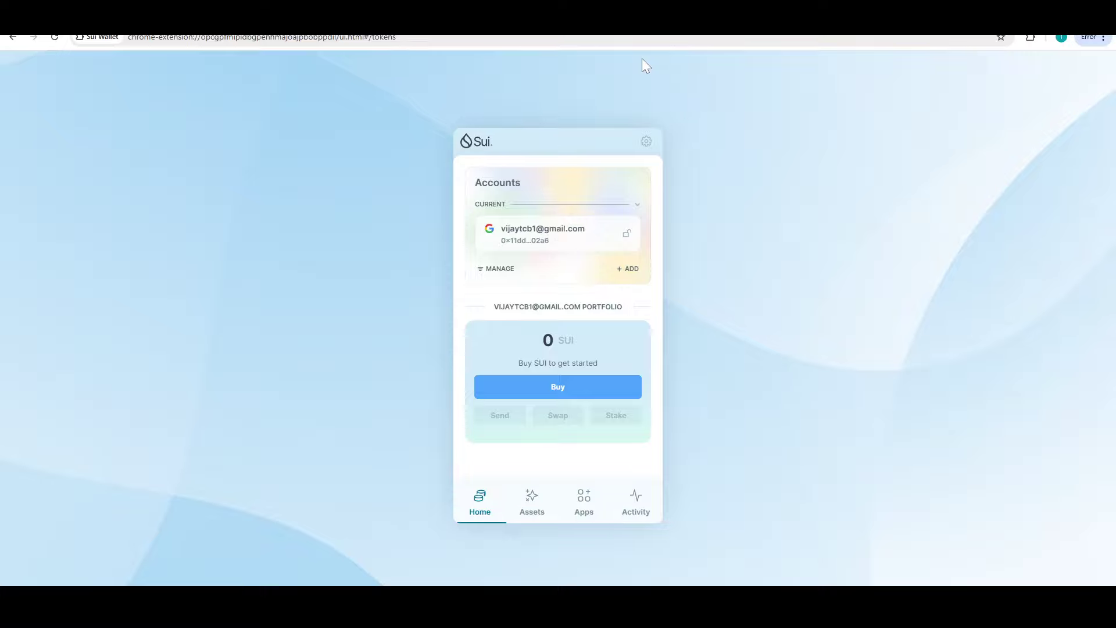
left_click(628, 234)
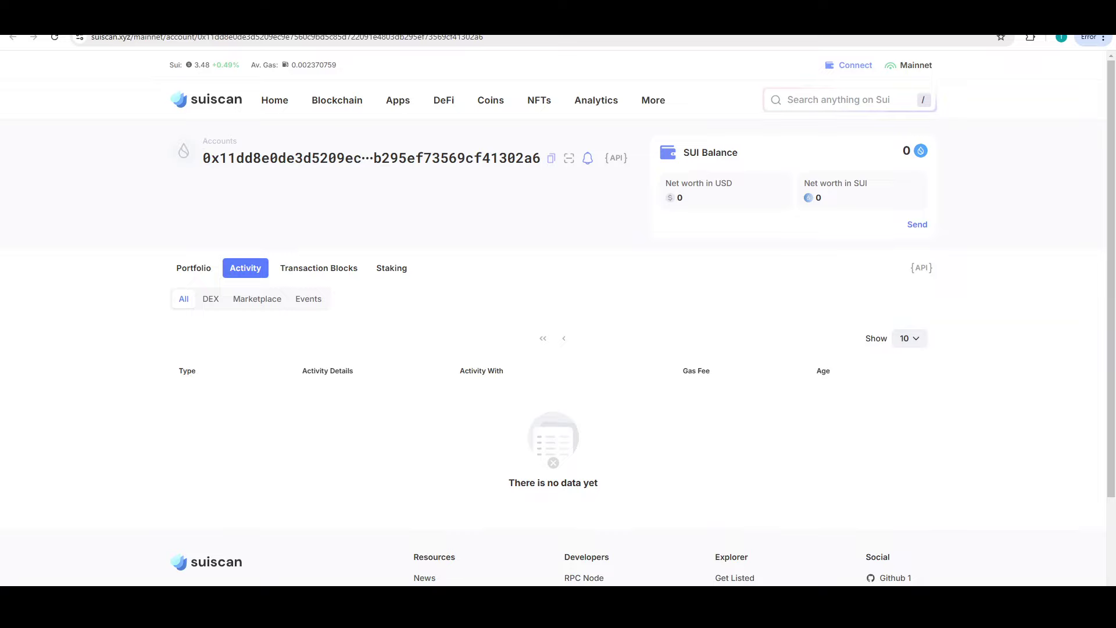
left_click_drag(202, 157, 541, 174)
scroll(469, 395, "down", 1)
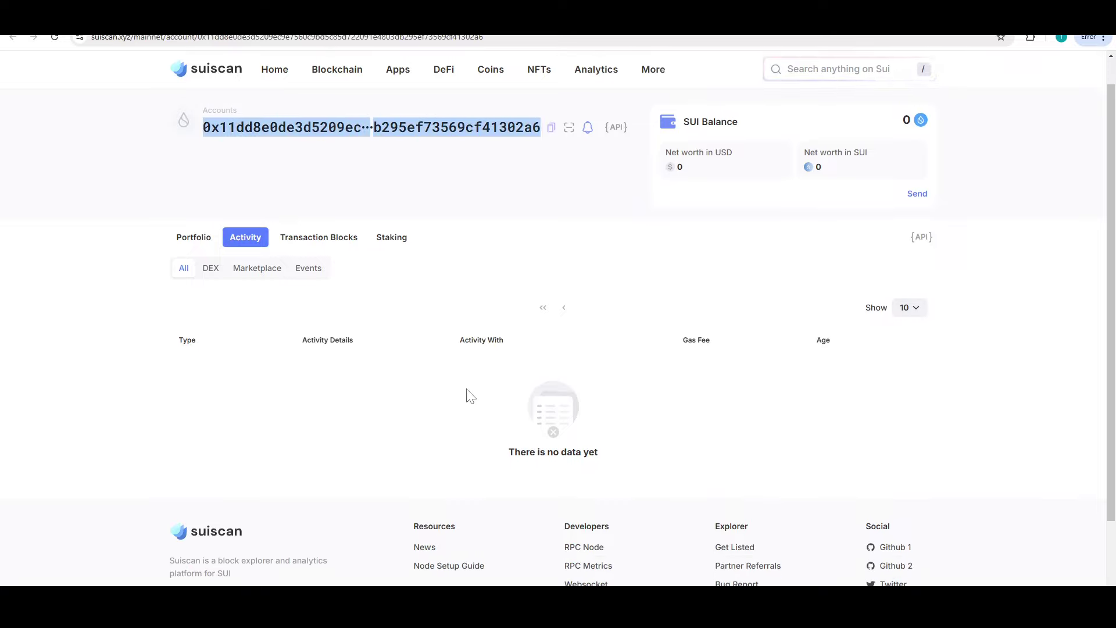
scroll(470, 396, "down", 3)
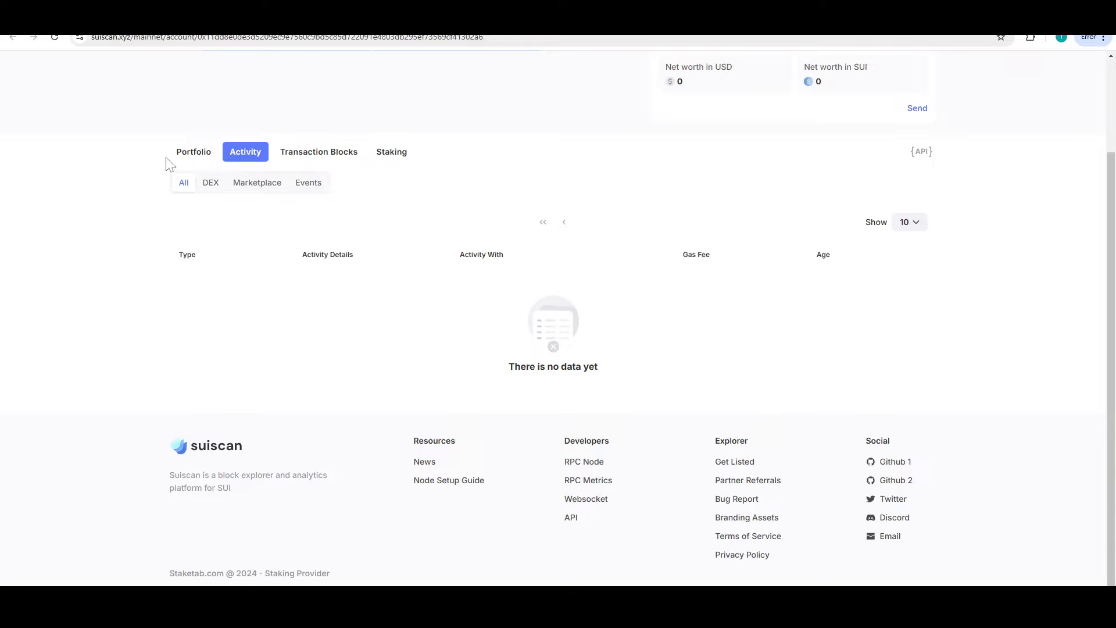
left_click(186, 154)
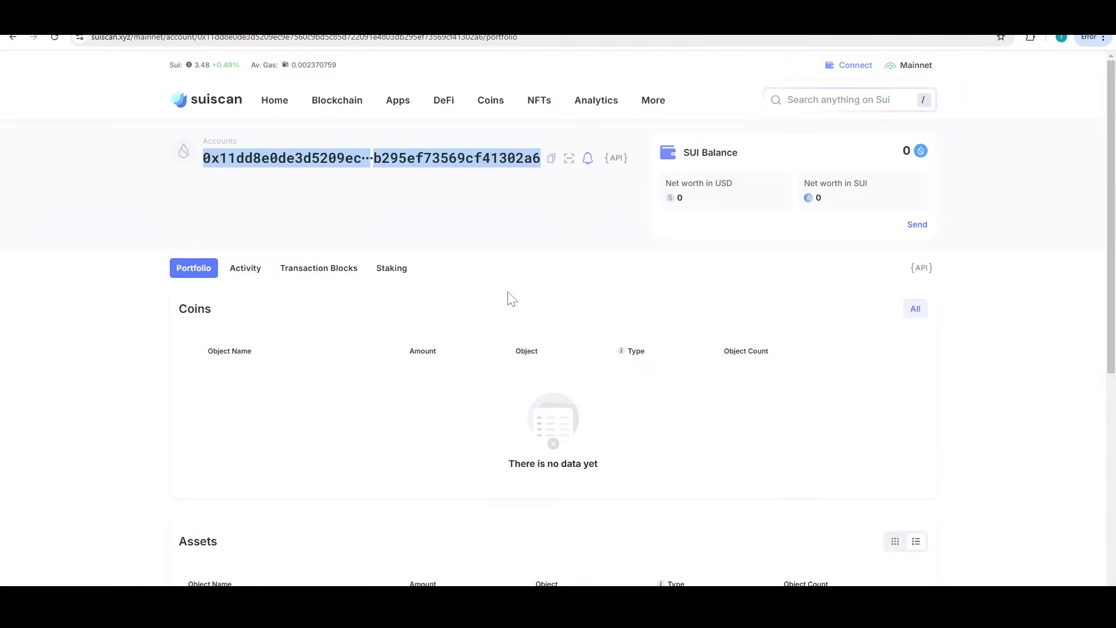
key("ctrl+Tab")
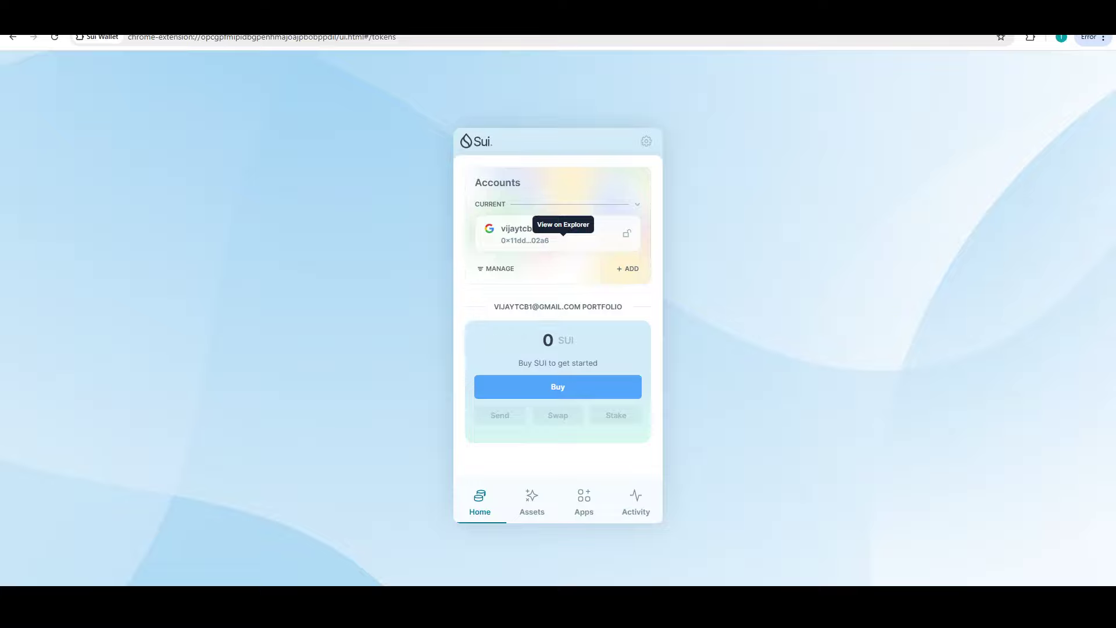